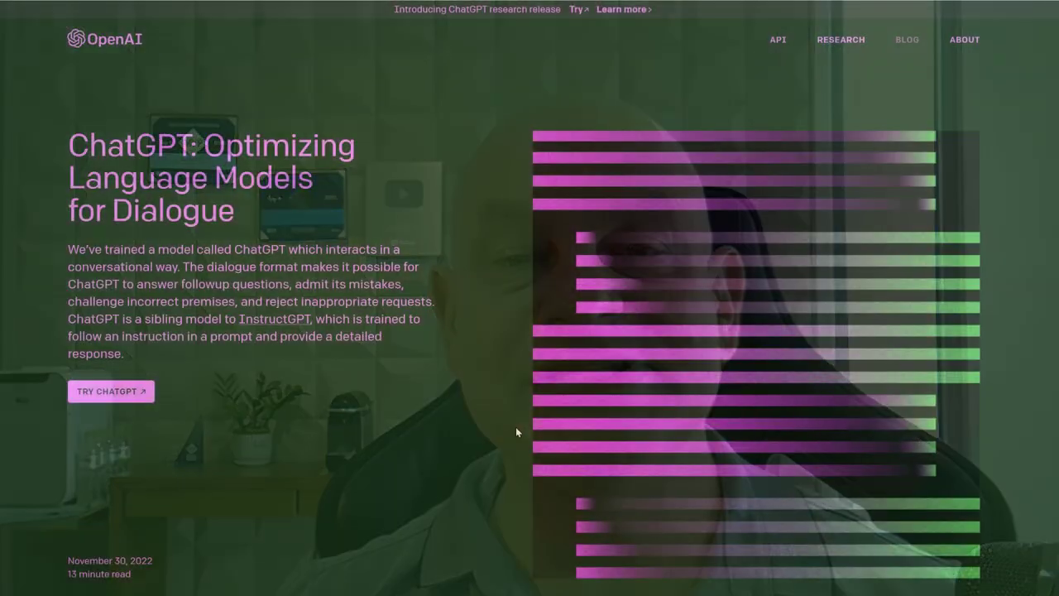
Scroll down the ChatGPT announcement page to reach the Samples section
scroll(515, 431, down, 6)
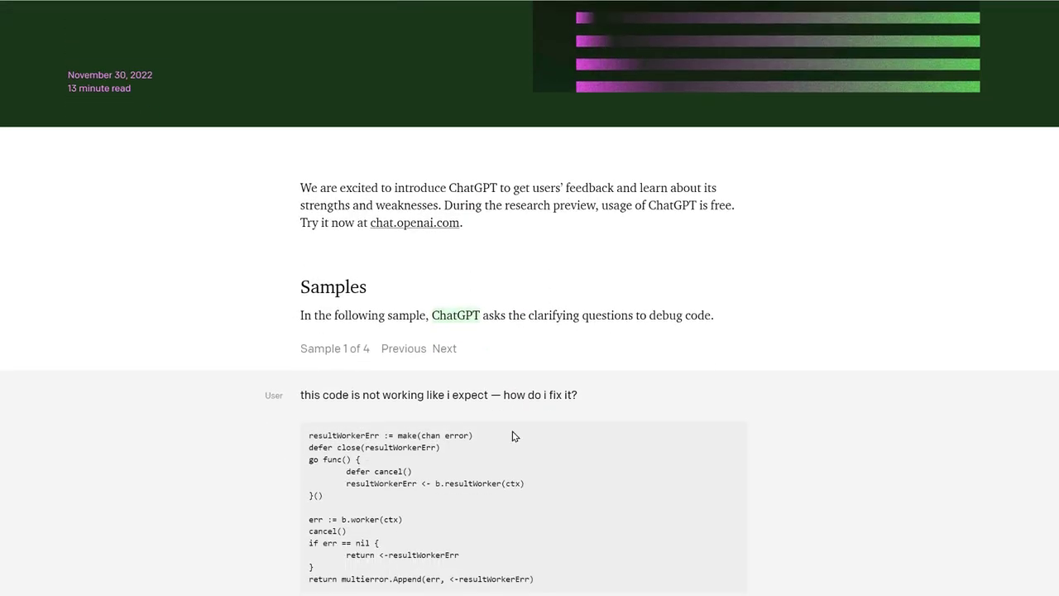
scroll(512, 436, down, 7)
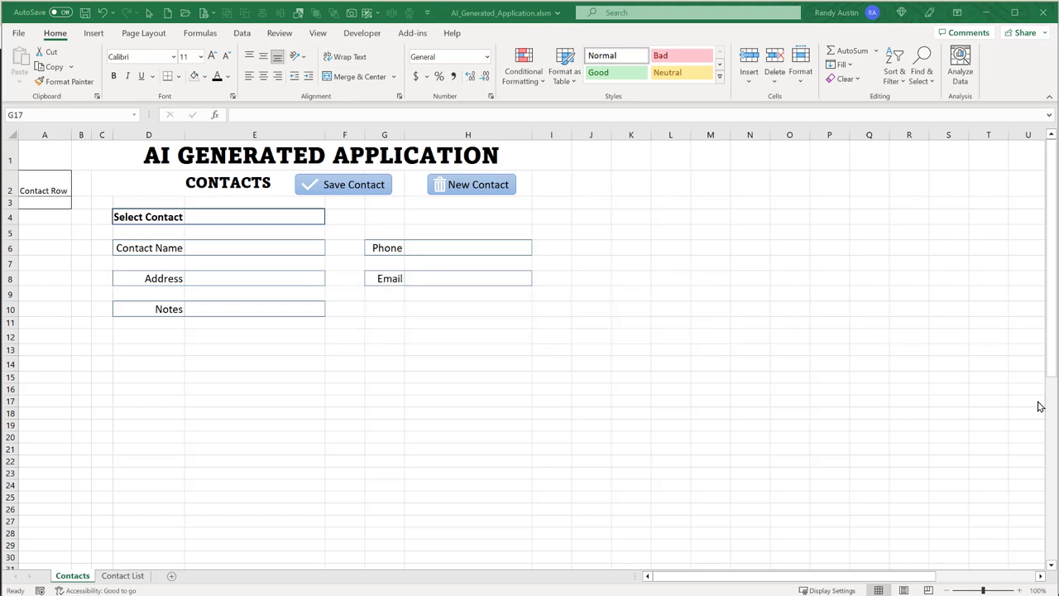
click(670, 413)
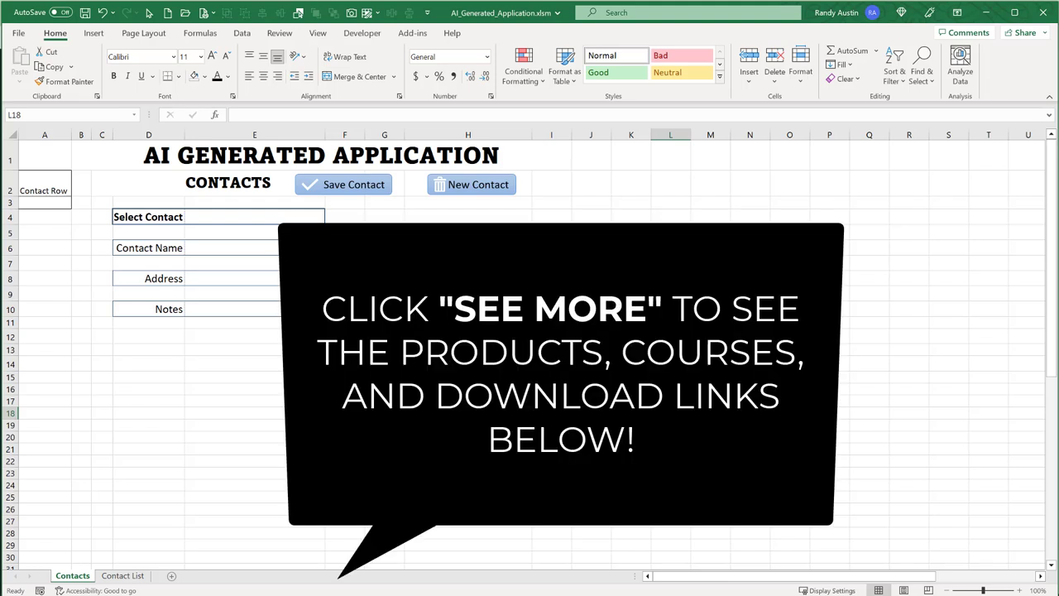
click(630, 349)
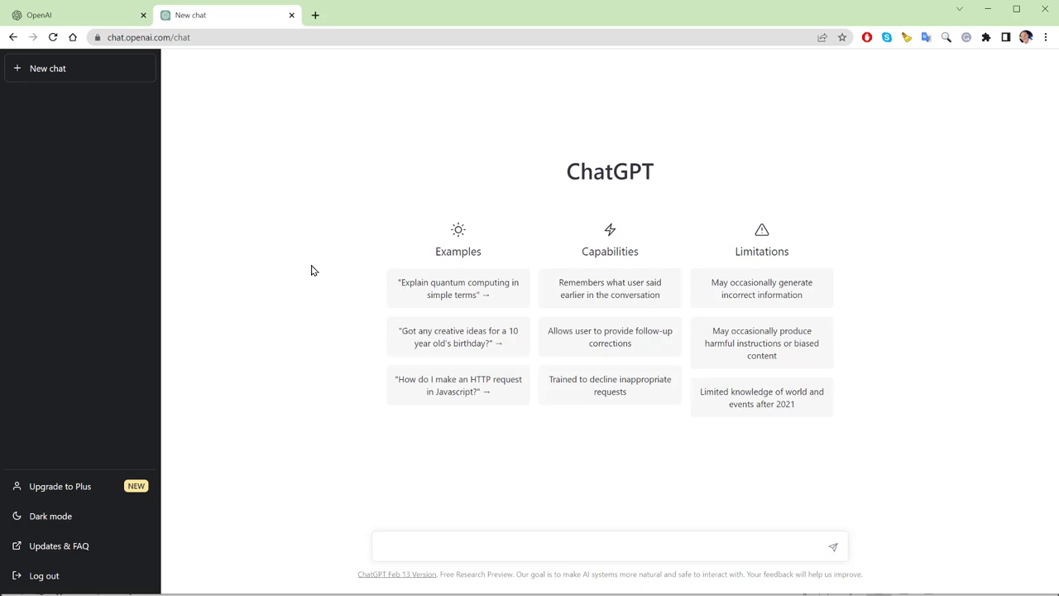
Reload the suspended openai.com page in the OpenAI tab and scroll through its homepage
click(67, 16)
click(496, 324)
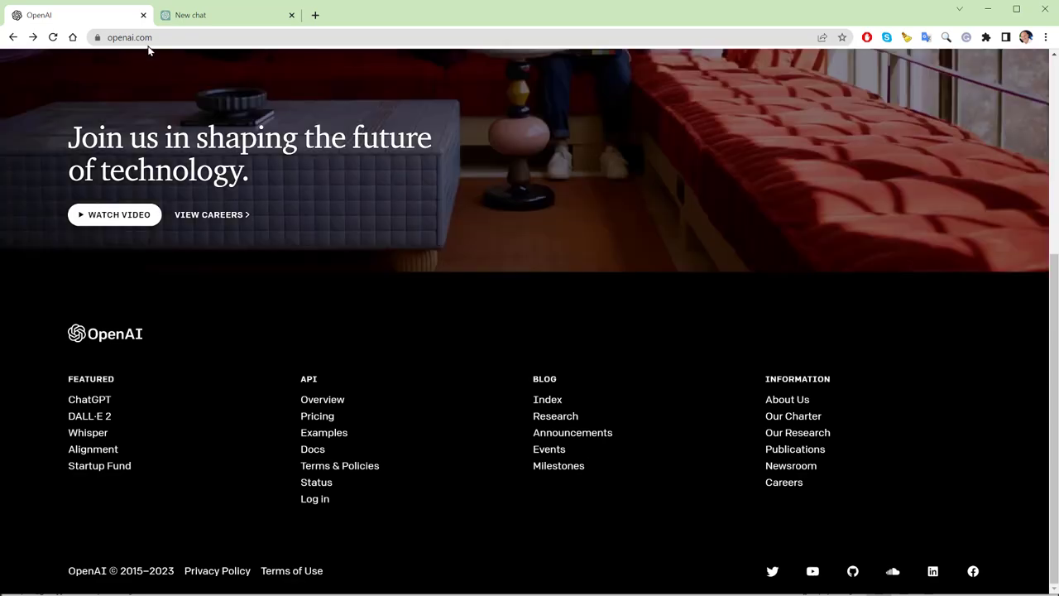
scroll(273, 257, up, 4)
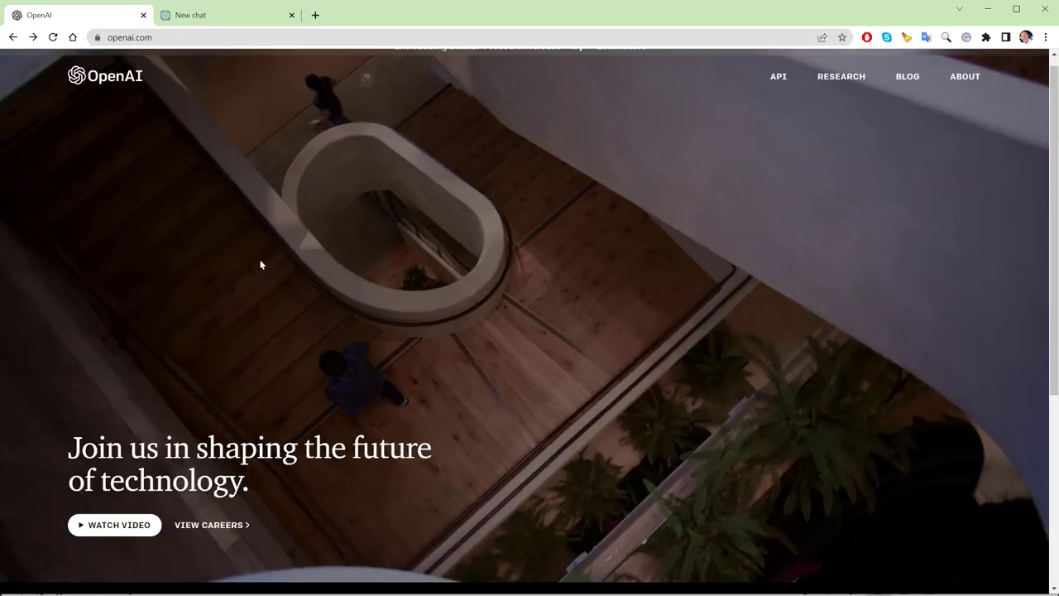
scroll(248, 277, down, 4)
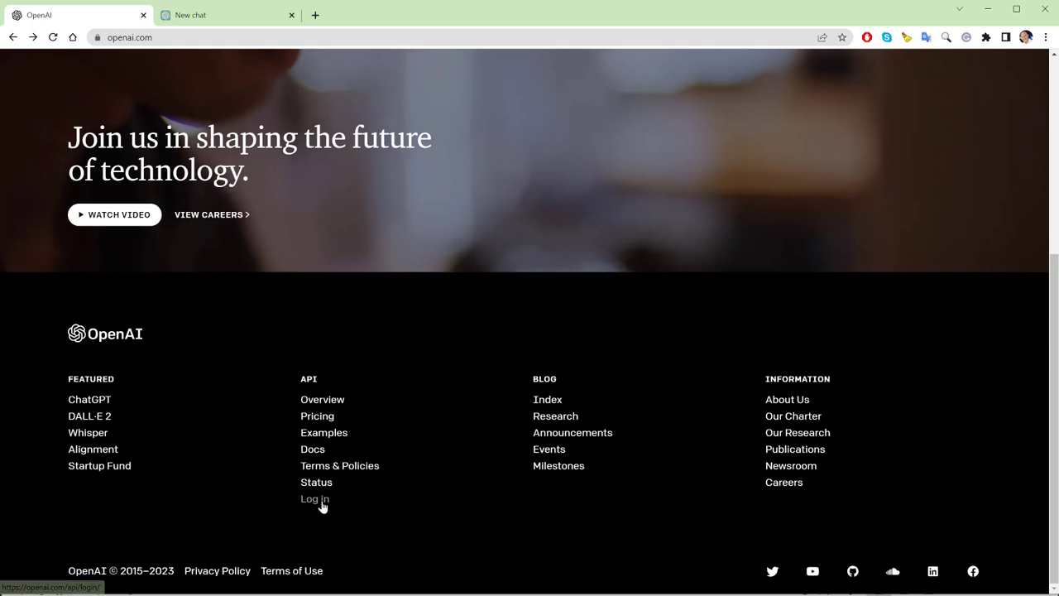
scroll(153, 428, up, 4)
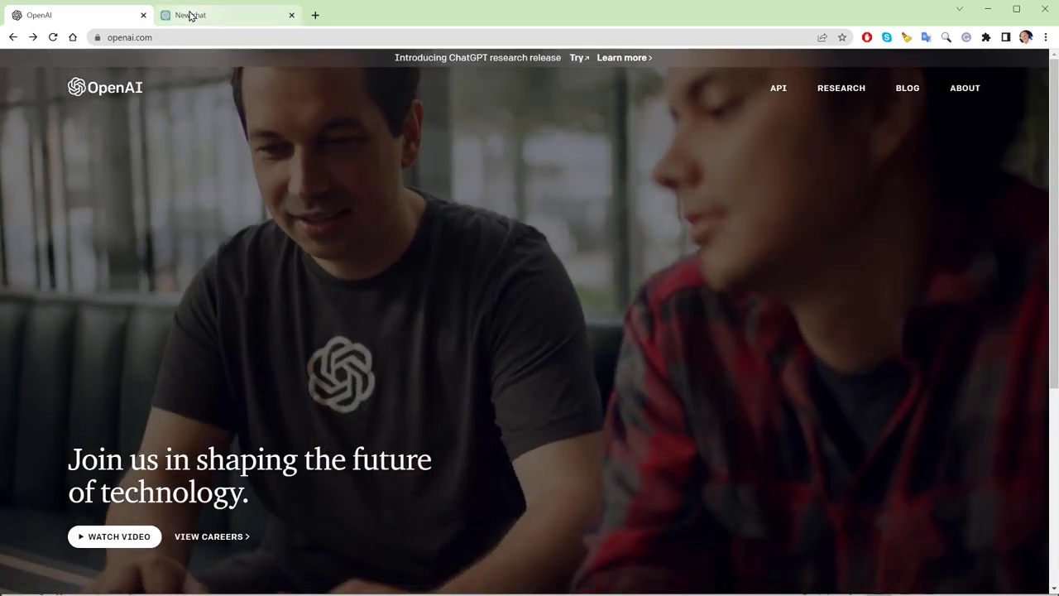
Return to the ChatGPT New chat tab and place the cursor in the message box
click(190, 15)
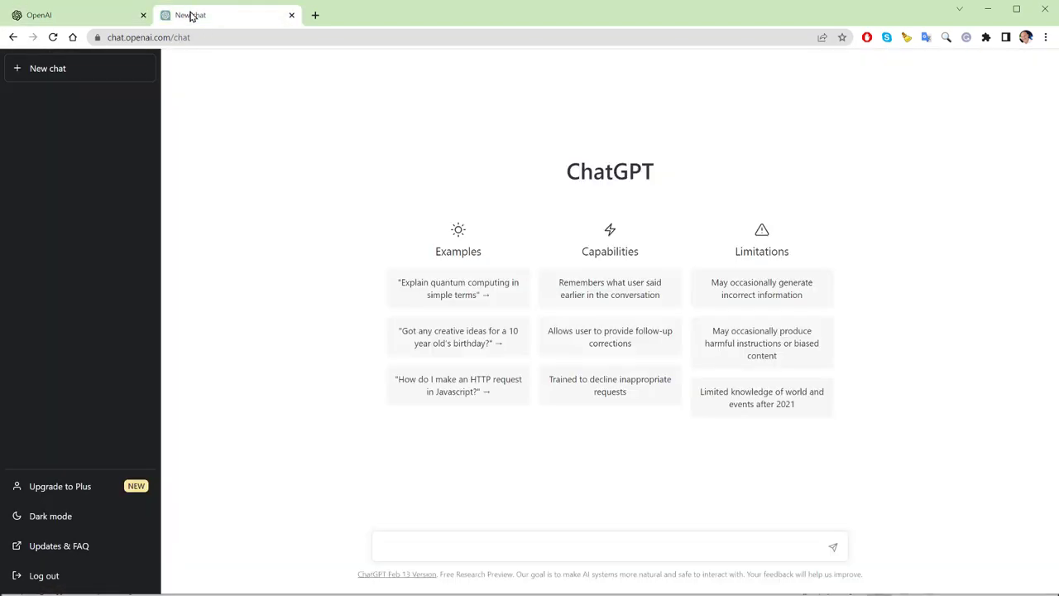
click(398, 540)
mouse_move(41, 20)
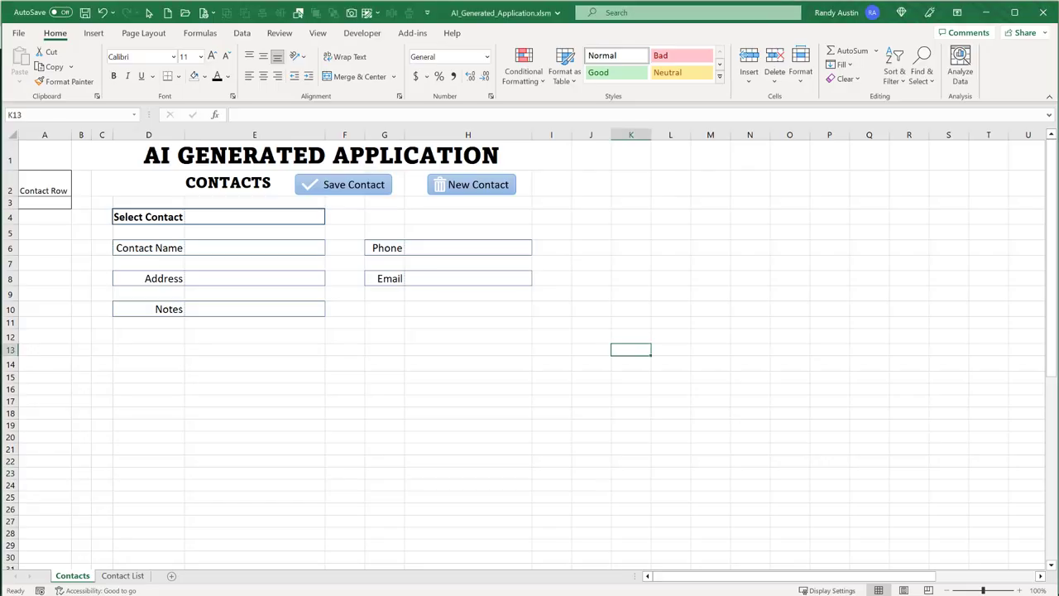
drag(107, 153, 852, 415)
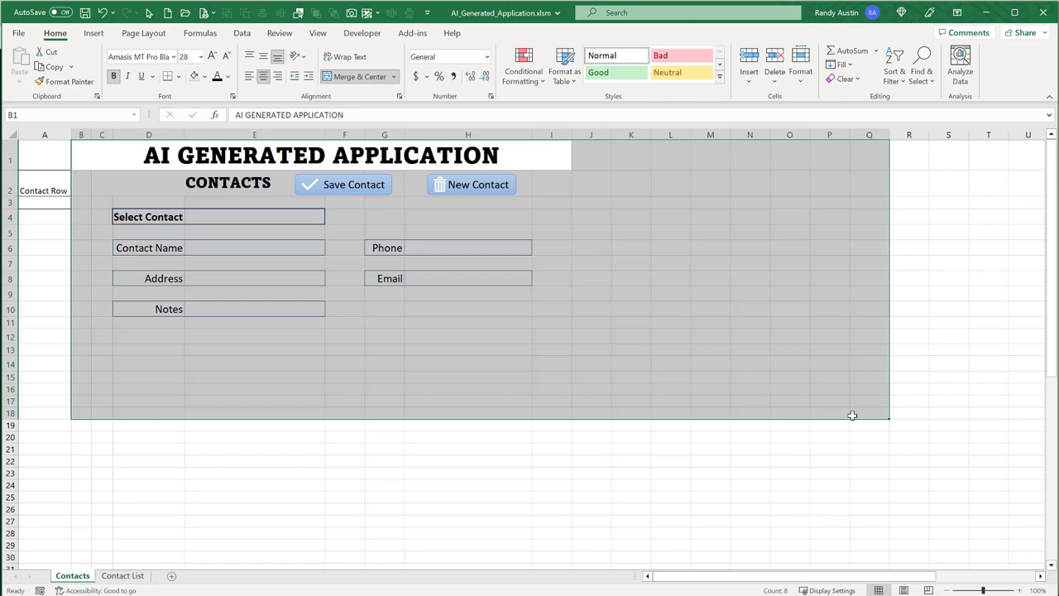
click(459, 461)
click(205, 217)
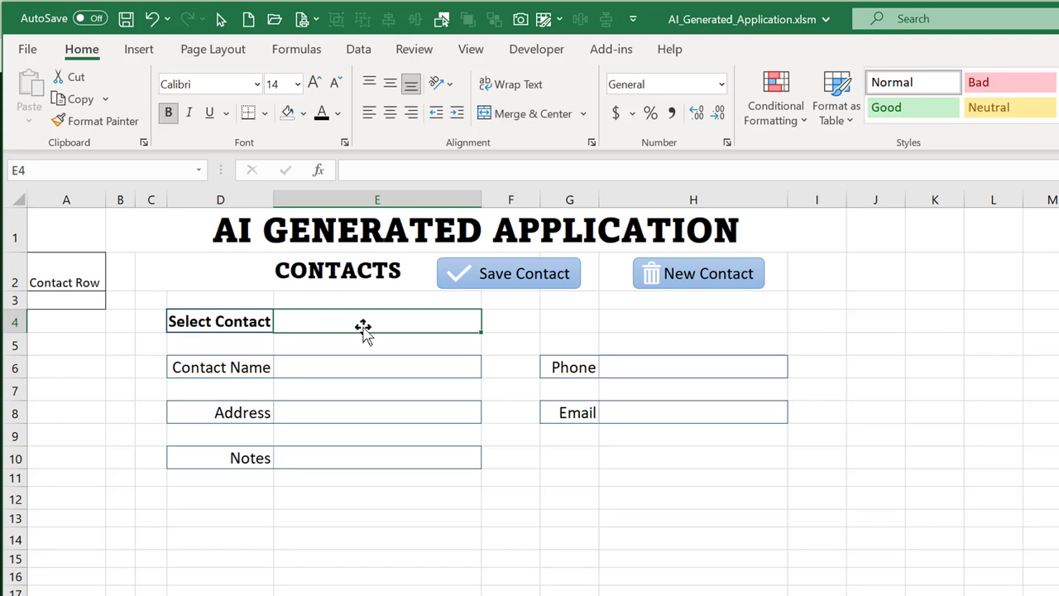
click(335, 367)
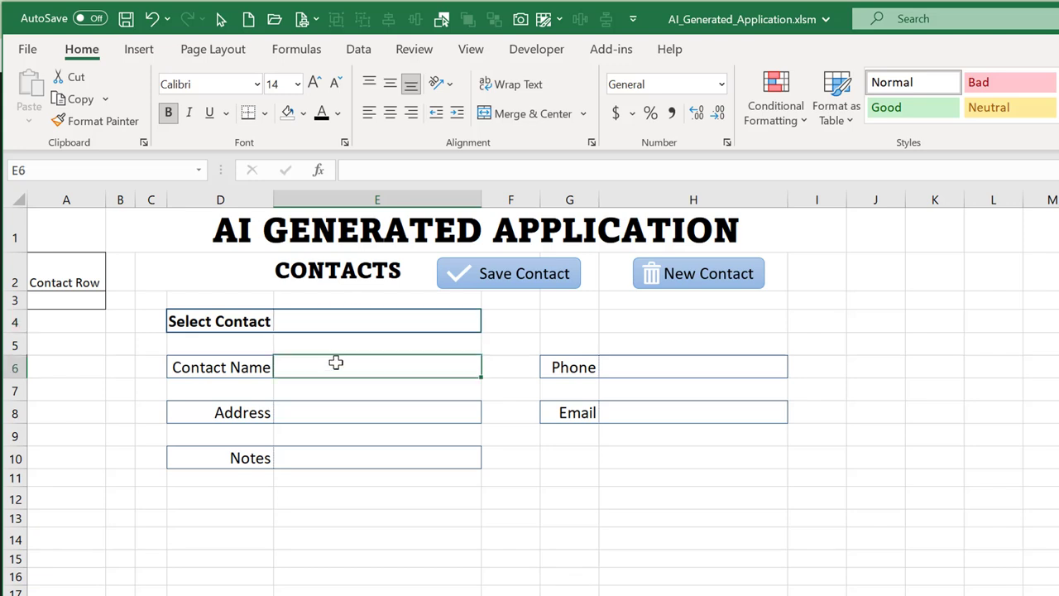
click(337, 409)
drag(341, 456, 345, 472)
click(606, 367)
click(633, 407)
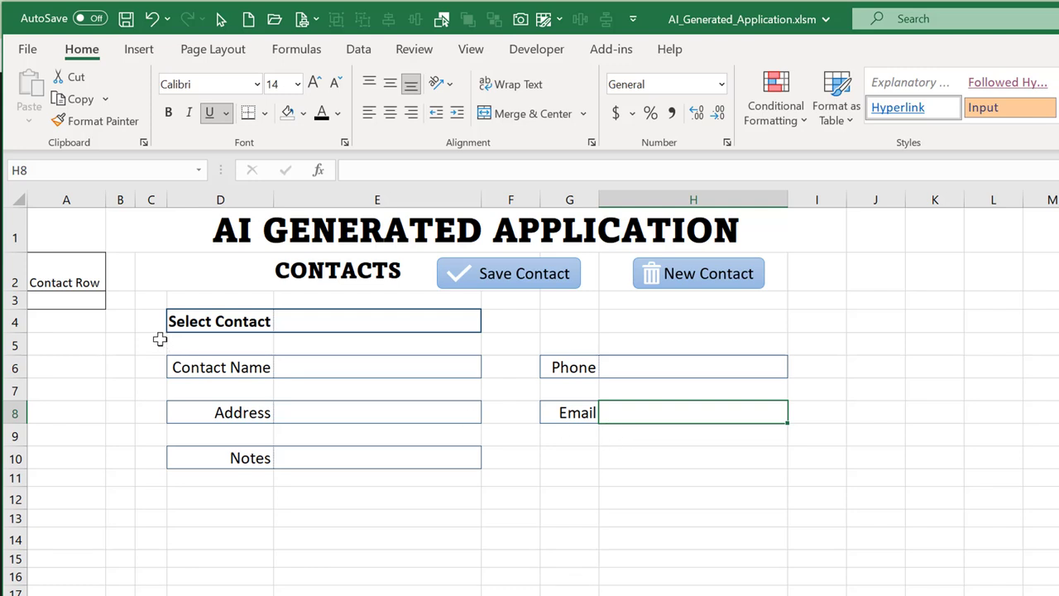
click(80, 303)
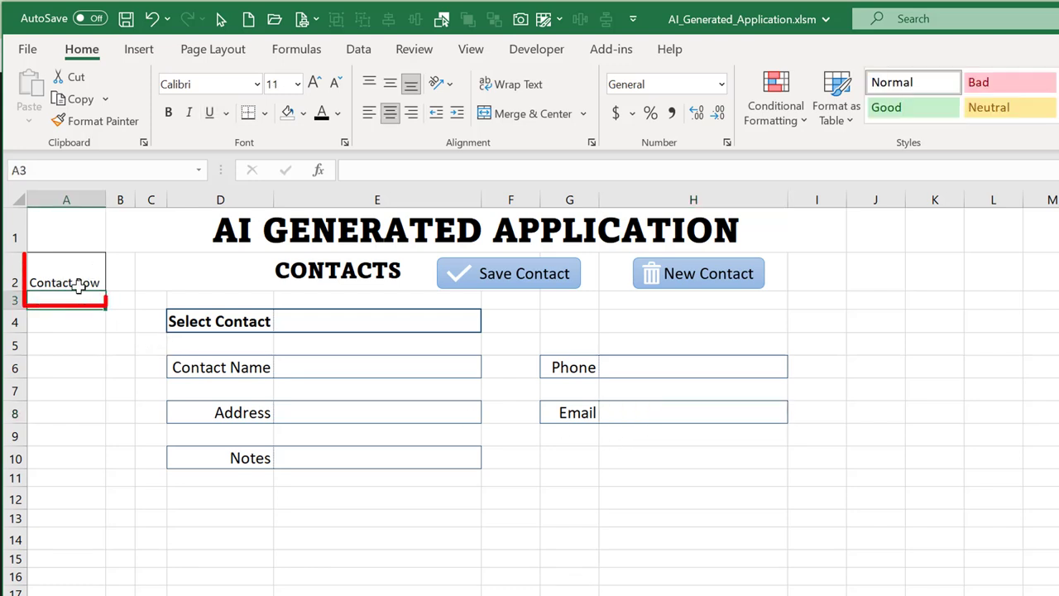
click(341, 317)
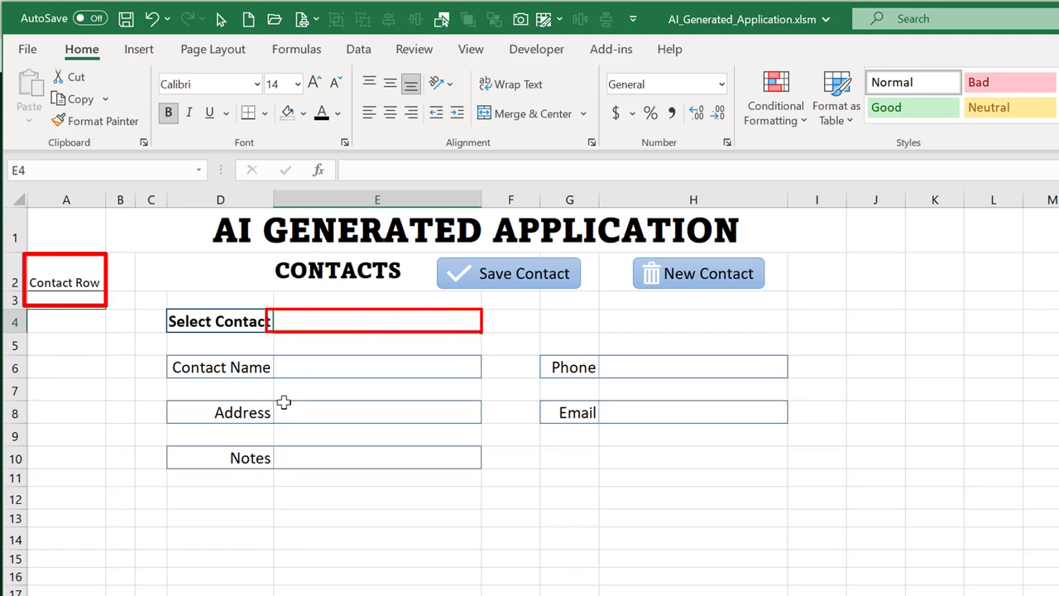
key(ctrl+Page_Down)
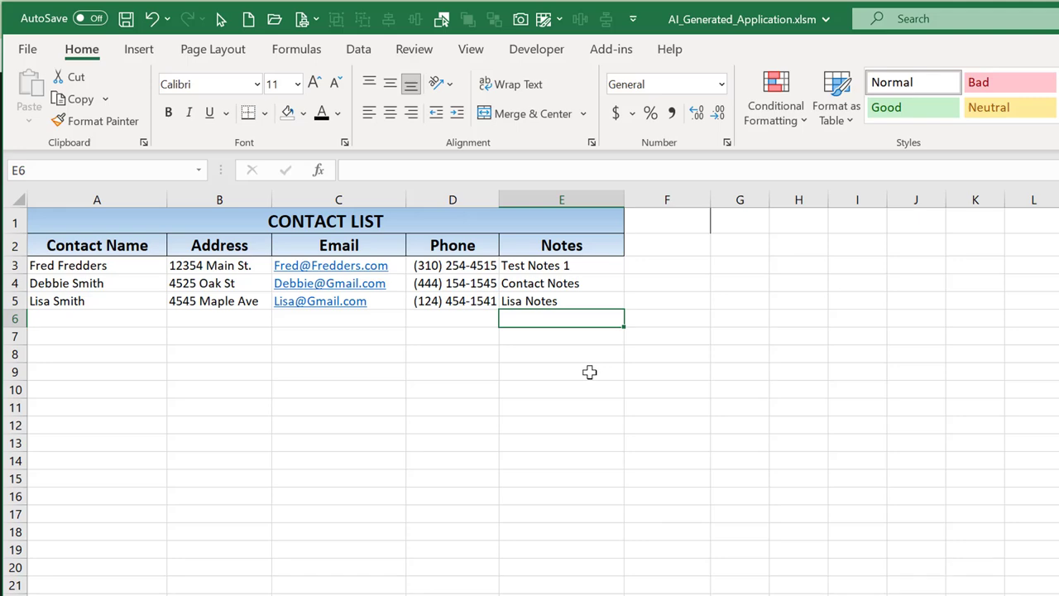
click(633, 425)
drag(138, 244, 137, 302)
drag(217, 245, 211, 302)
click(330, 245)
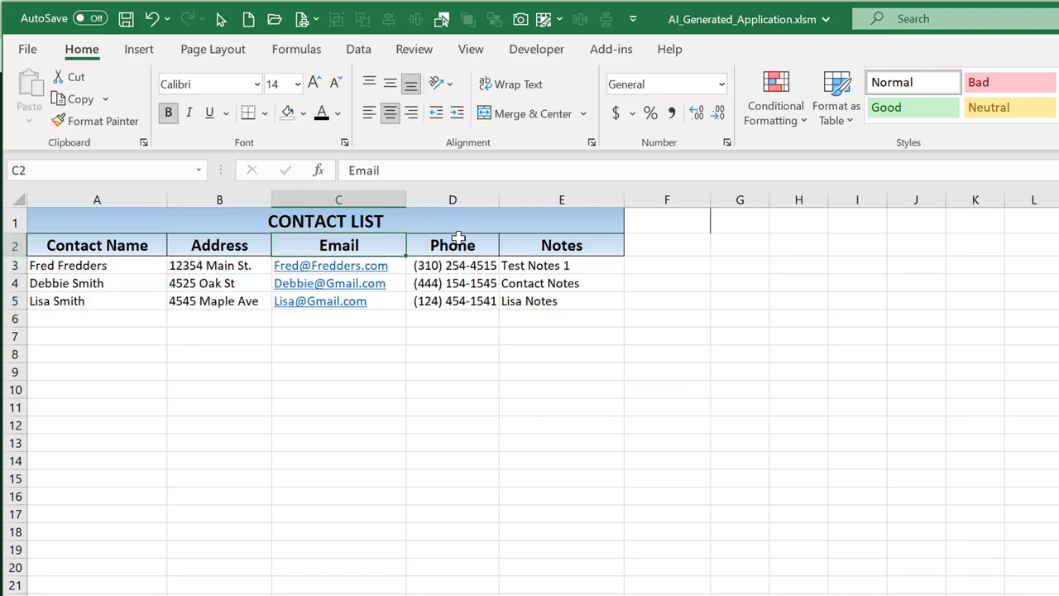
click(452, 245)
drag(562, 244, 601, 339)
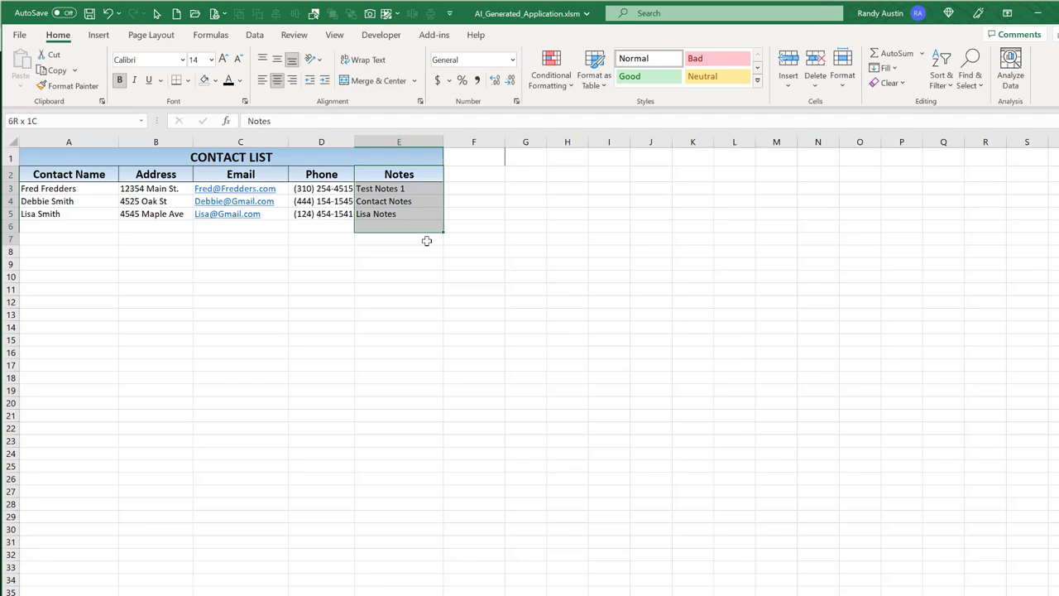
drag(426, 241, 427, 241)
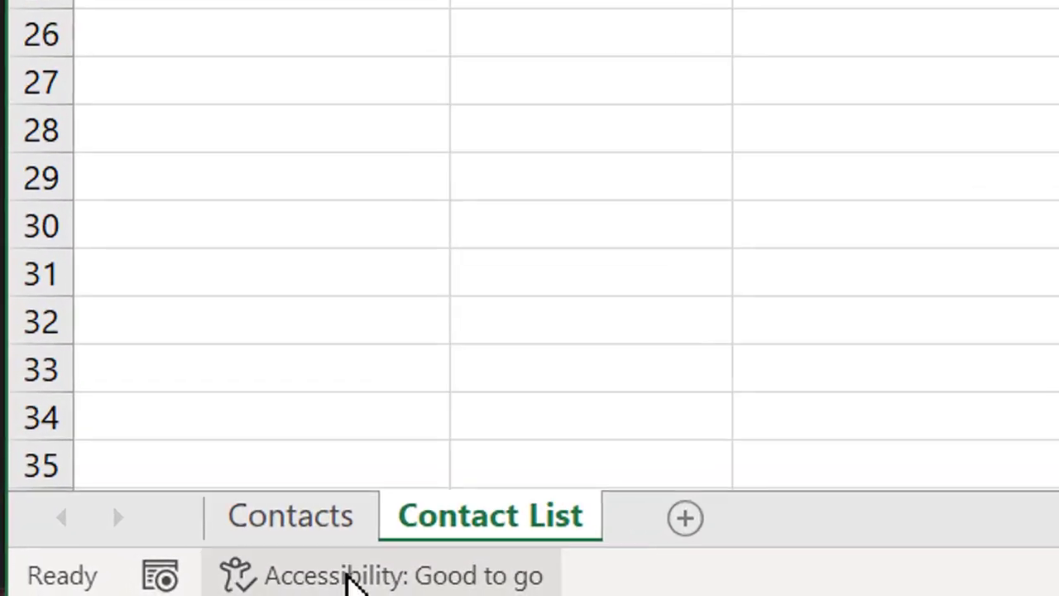
click(324, 528)
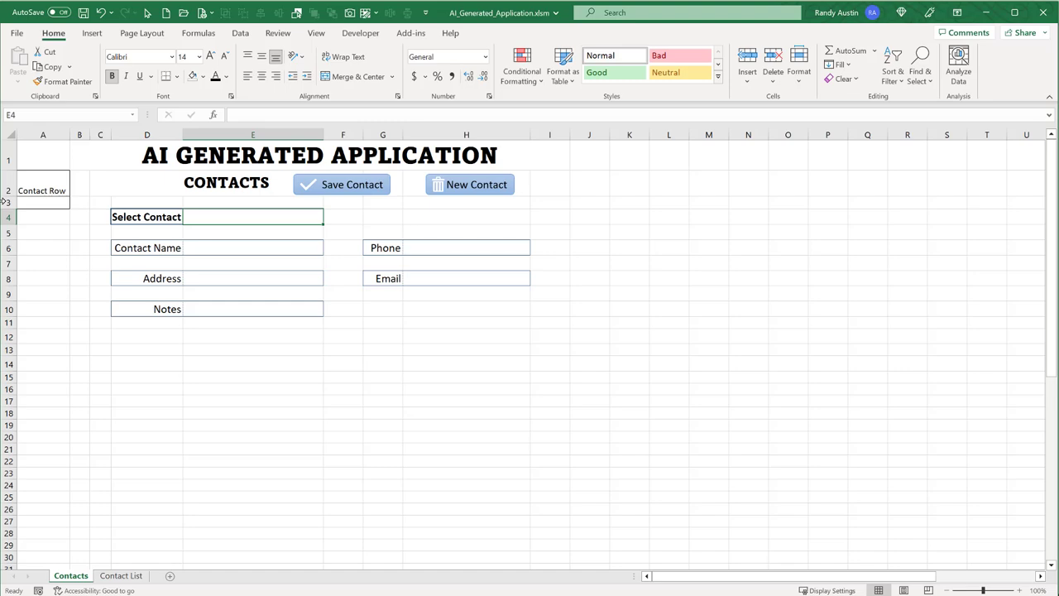
Open the VBA editor with Alt+F11 to view the Contacts module, then select ContList and ThisWorkbook
key(alt+F11)
double_click(112, 159)
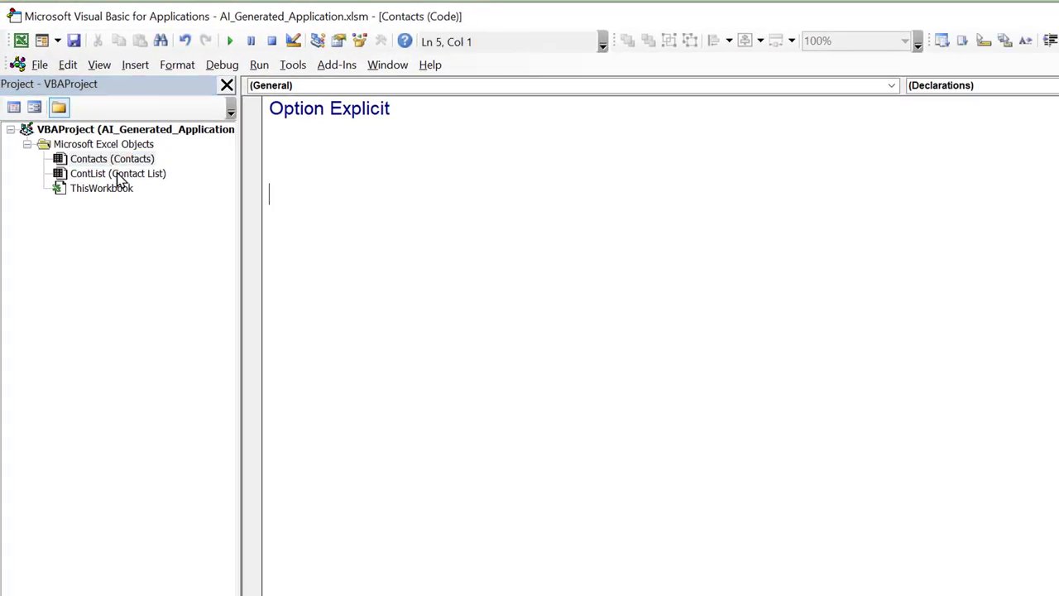
click(119, 175)
click(128, 188)
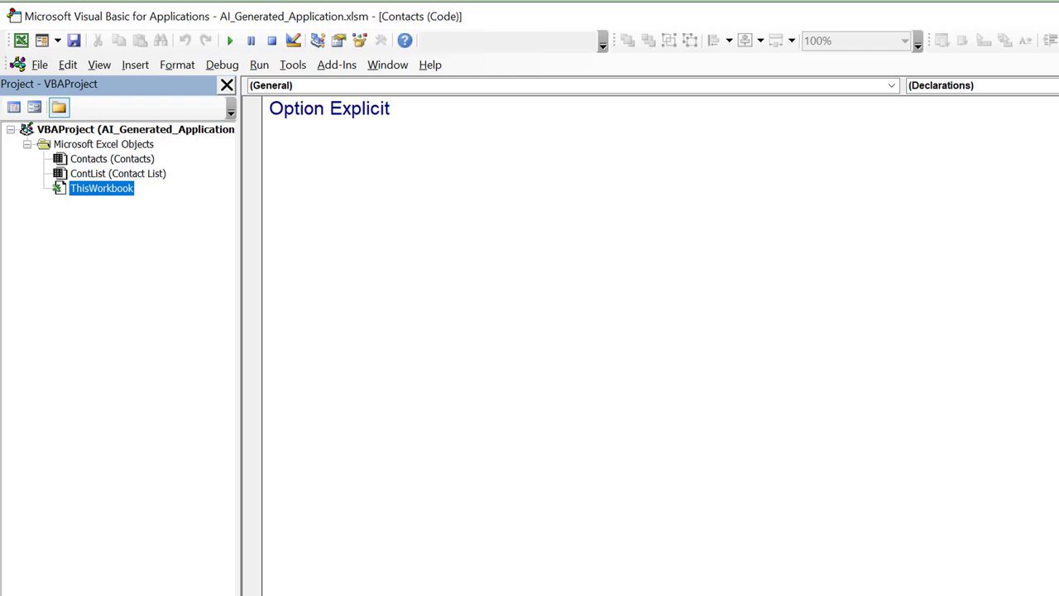
Leave the VBA editor and go back to the Excel workbook
key(alt+F11)
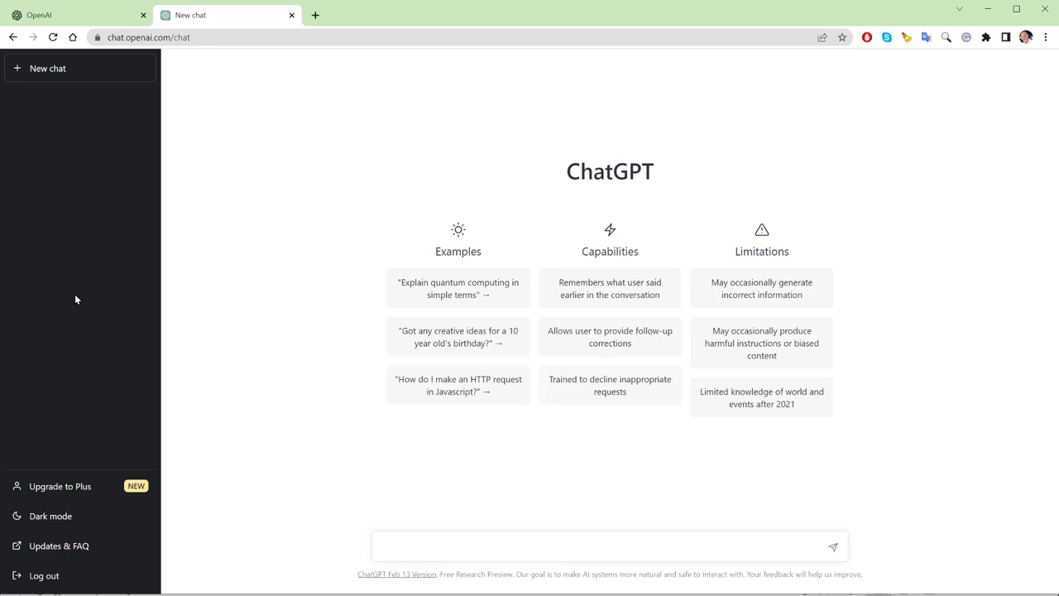
Shrink the ChatGPT window to the lower screen and collapse Excel's ribbon so the Contacts form stays visible
drag(395, 3, 413, 253)
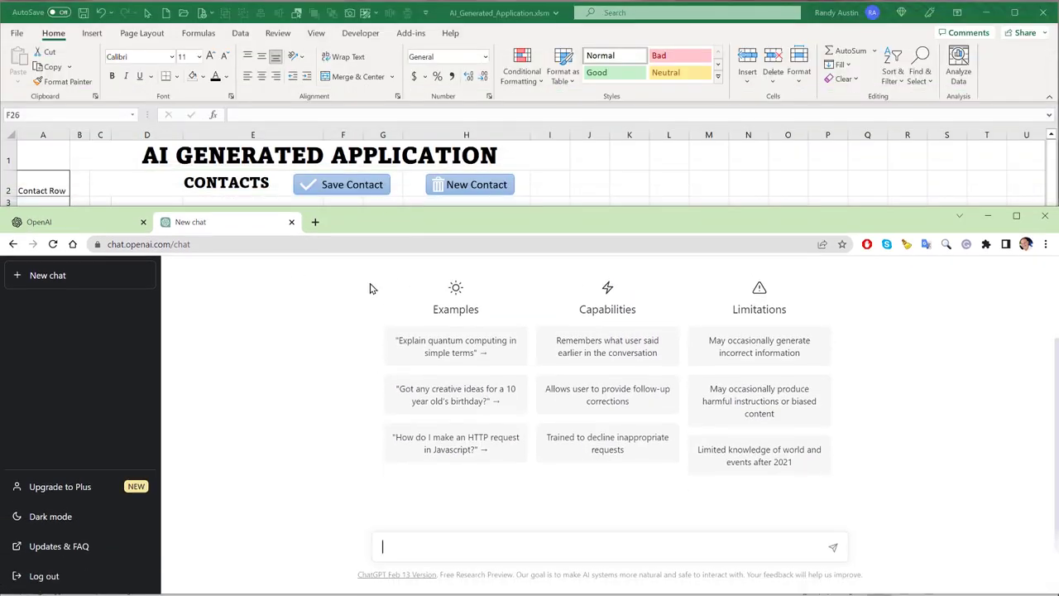
click(1049, 97)
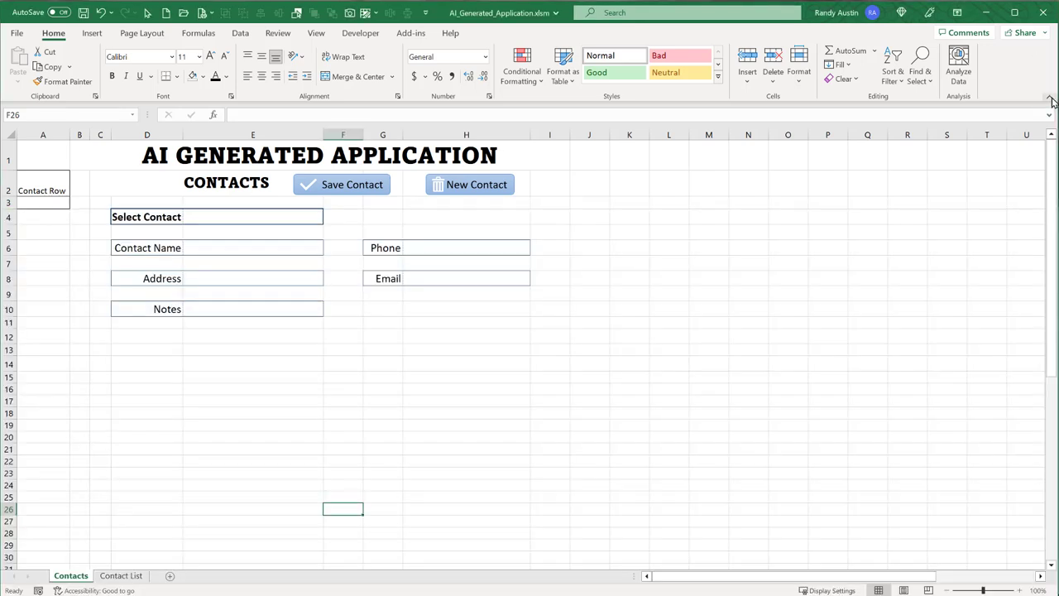
click(1049, 97)
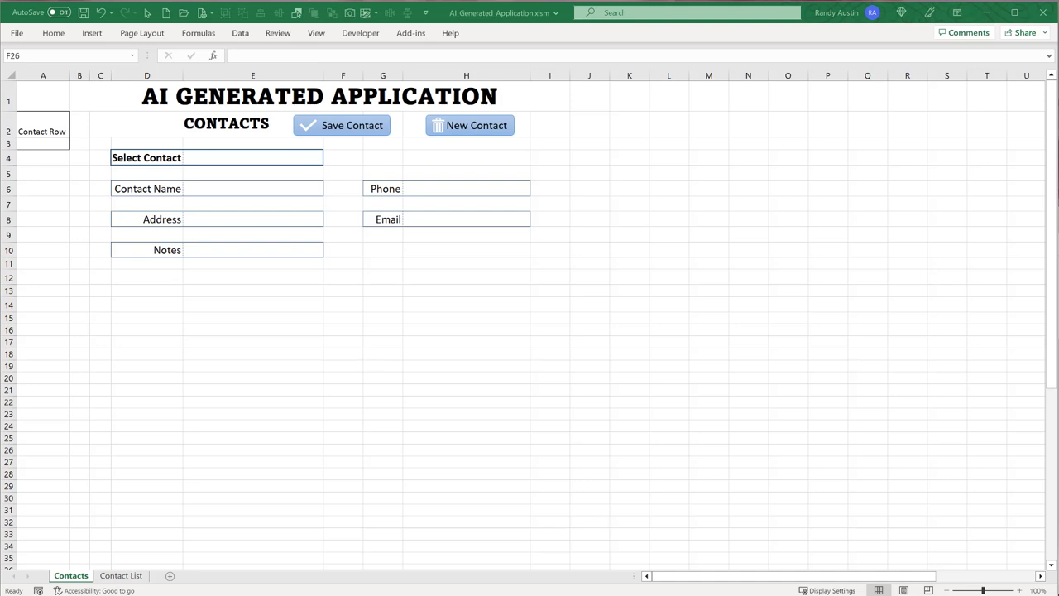
key(alt+Tab)
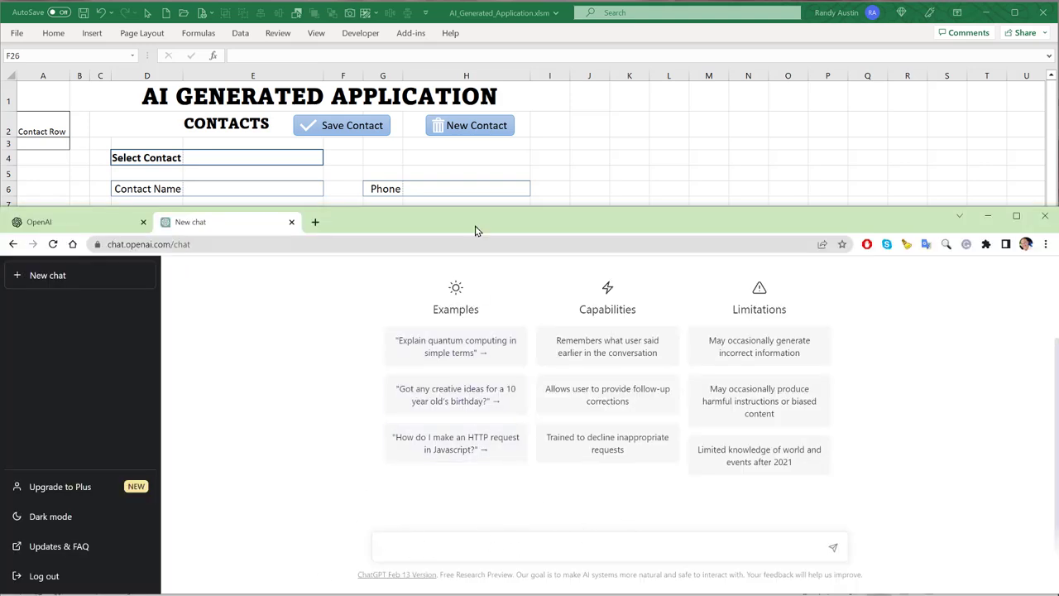
drag(469, 208, 481, 286)
key(alt+Tab)
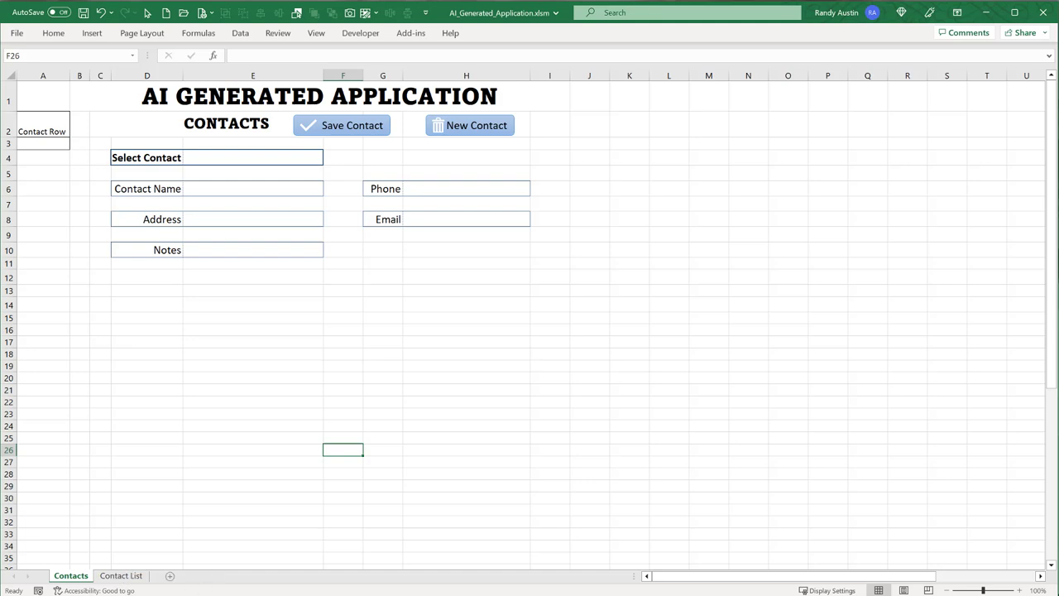
key(alt+Tab)
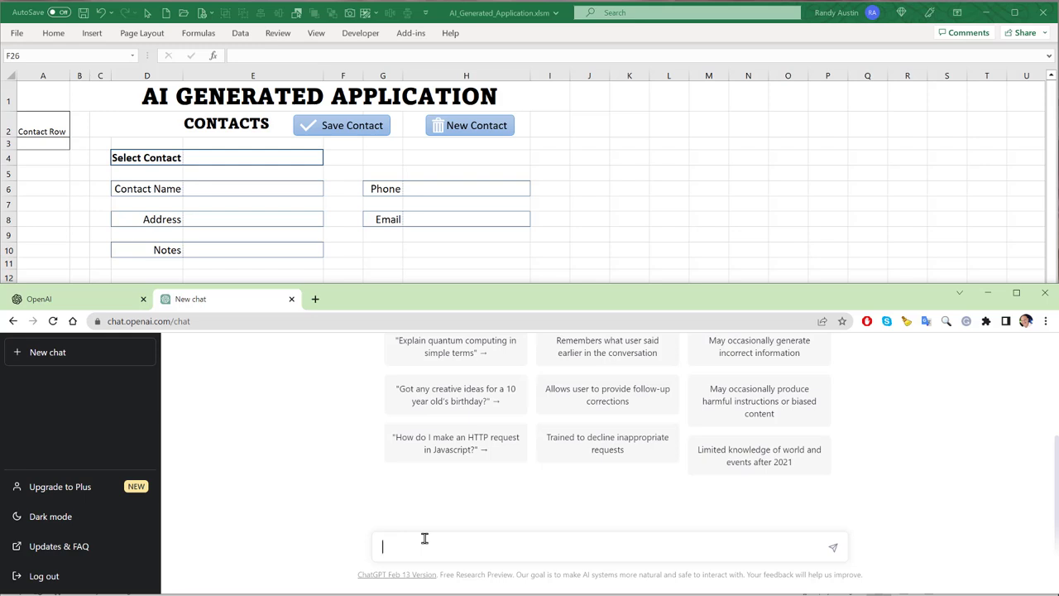
Type a prompt for an Excel app to store contacts, with sheets 'Contacts' and 'Contact List'
text(I am )
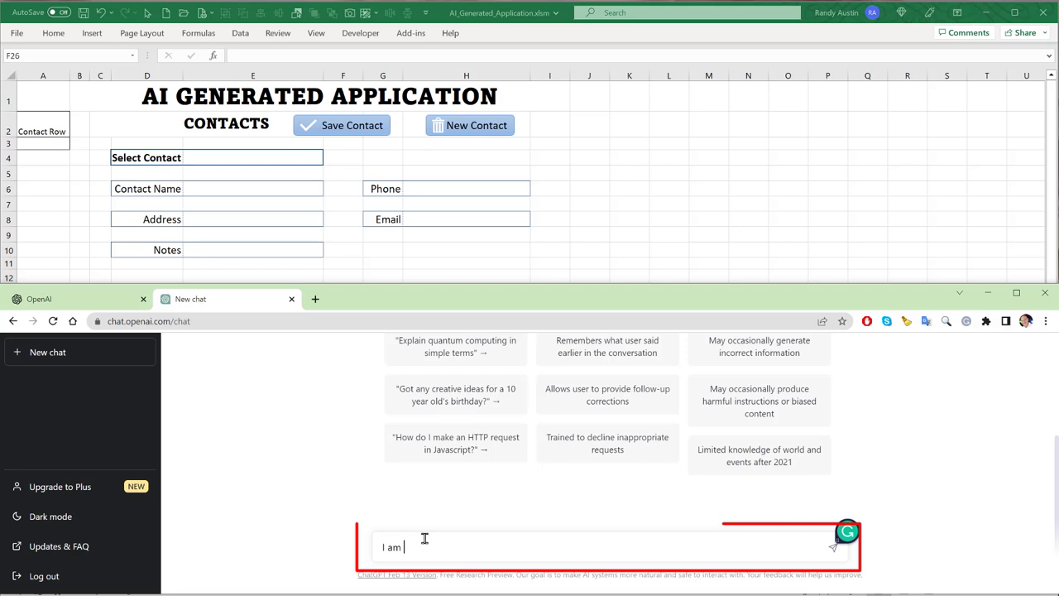
text(going to design an)
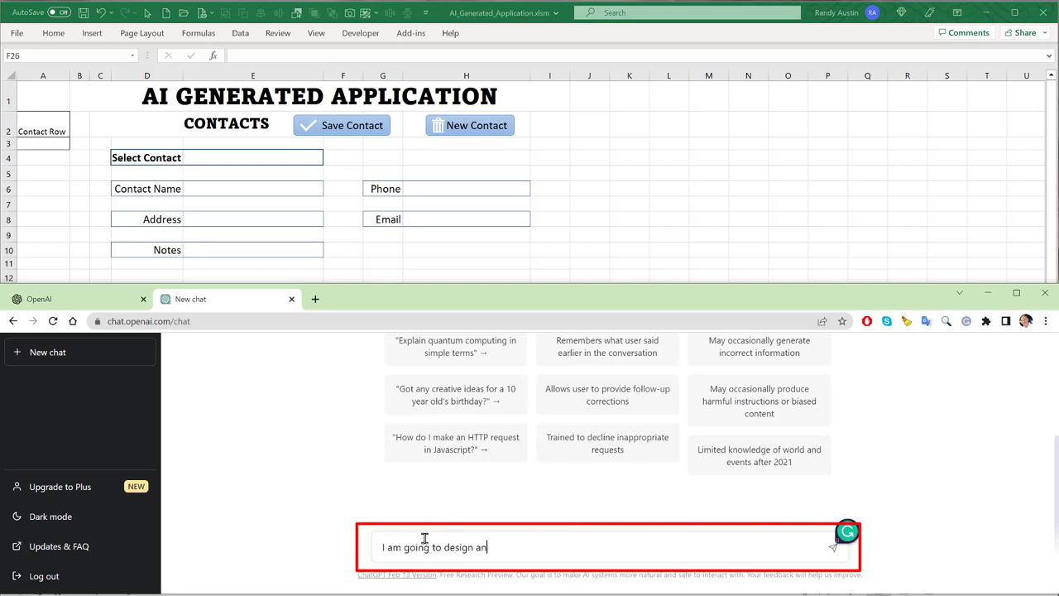
text( excel-based application for)
key(BackSpace)
text(to store my contacts. It)
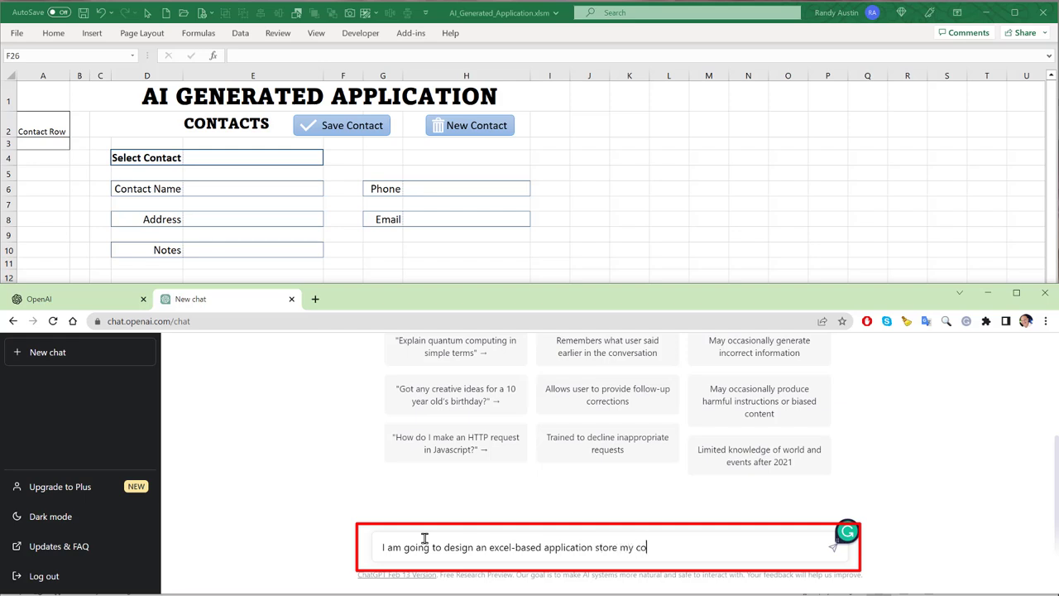
text( will co)
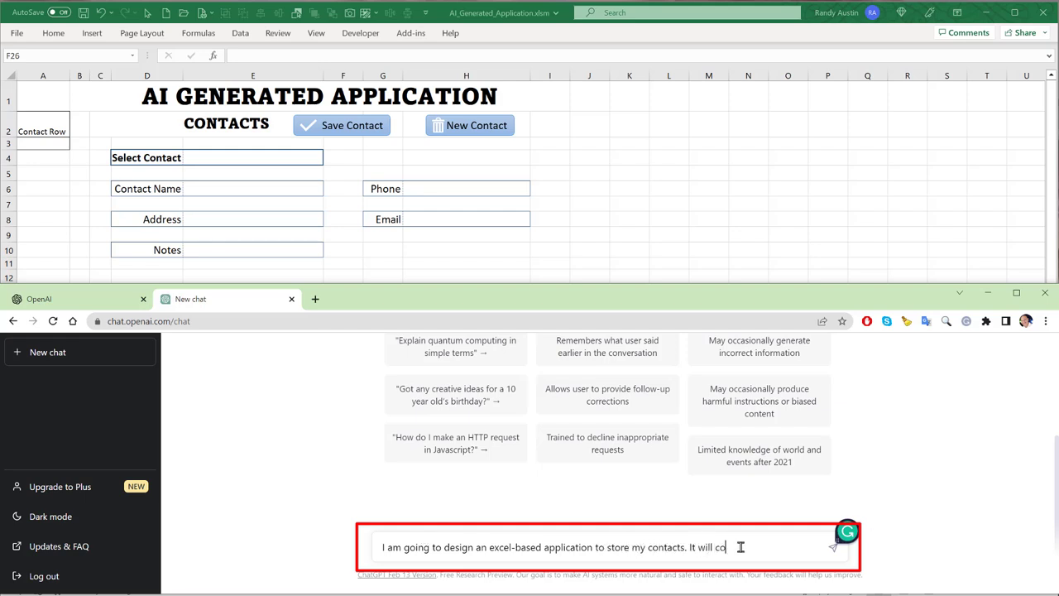
text(nsist of two shee)
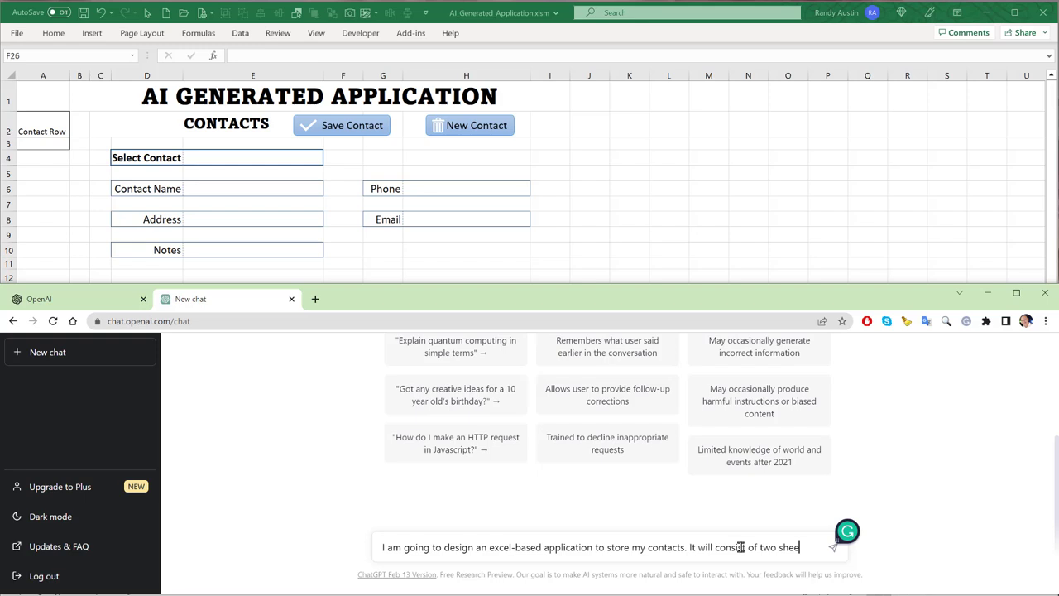
text(ts, one called "C)
text(ontacts" that display my contact firn)
text(ifo)
text(nformation a)
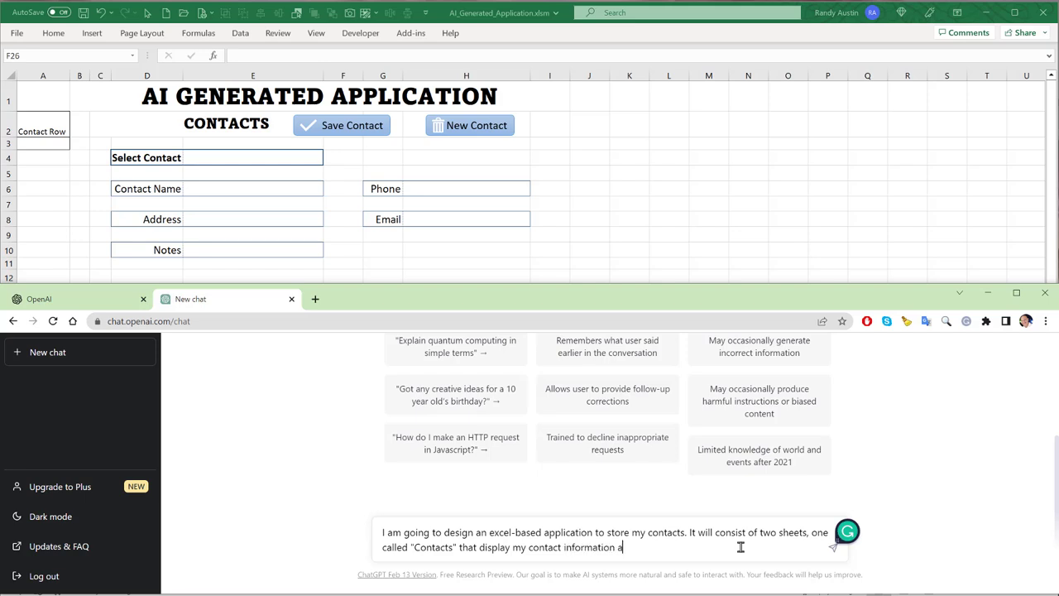
text(nd the other called "Contact lis)
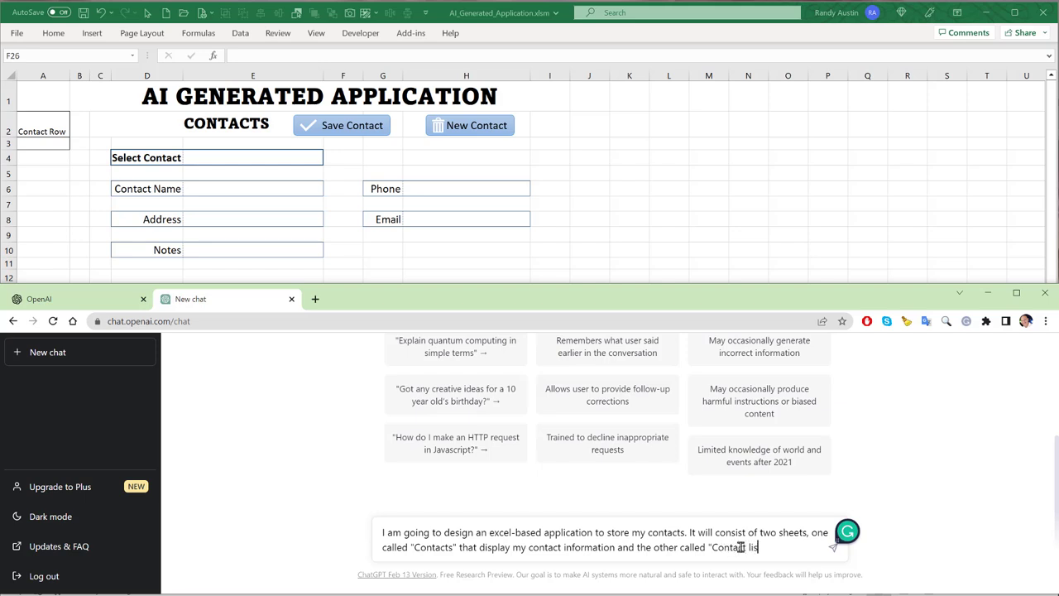
text(tst" which will store)
text( my contact inf)
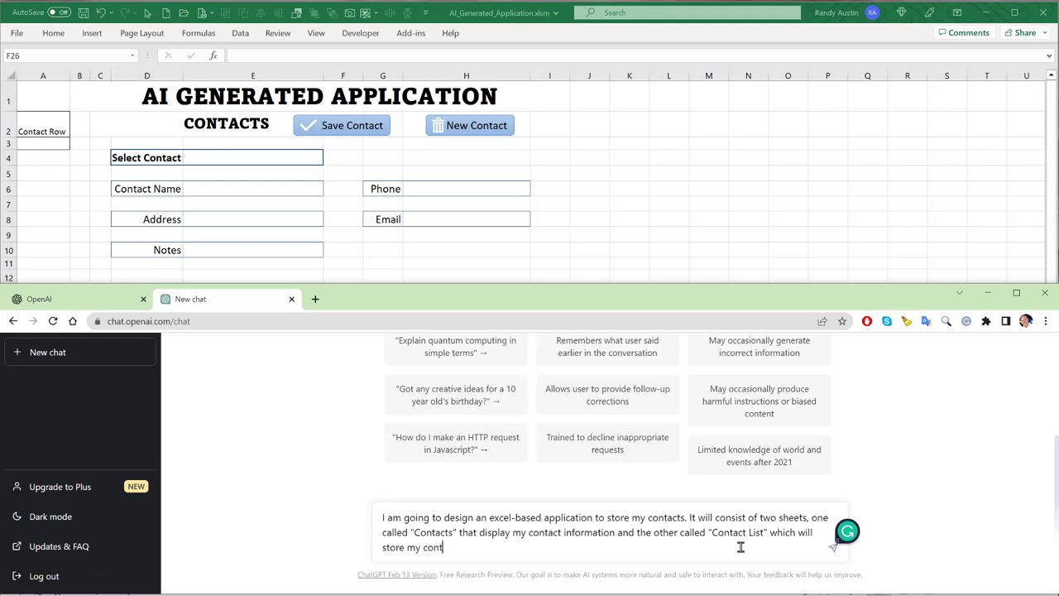
text(romatio)
key(BackSpace)
key(BackSpace)
key(BackSpace)
key(BackSpace)
key(BackSpace)
key(BackSpace)
key(BackSpace)
Finish the word 'information', send the prompt, and type the reply 'Ok great thanks'
text(ormation)
key(Return)
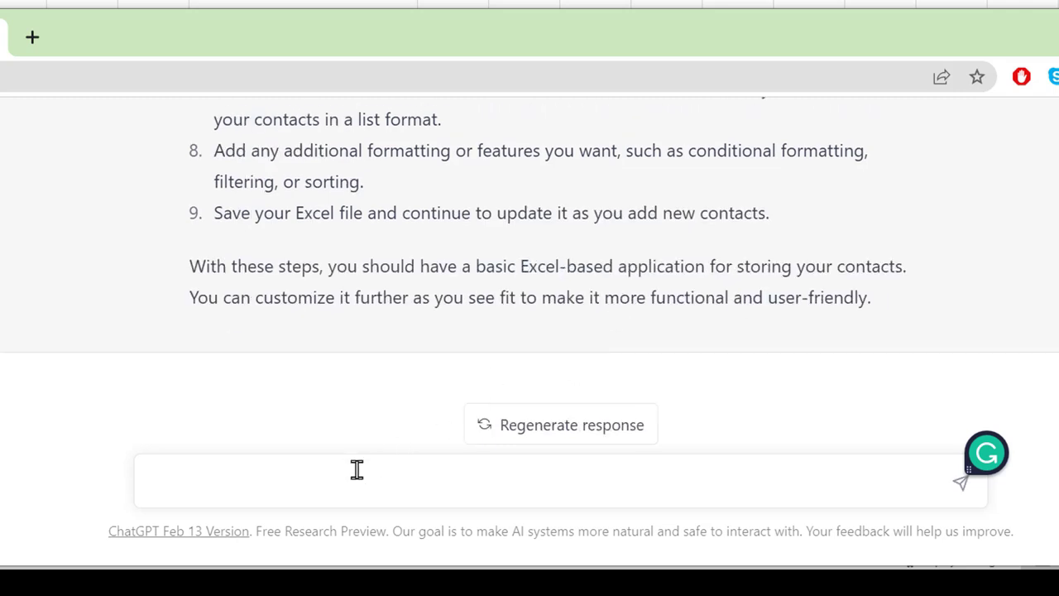
text(Ok great thanks)
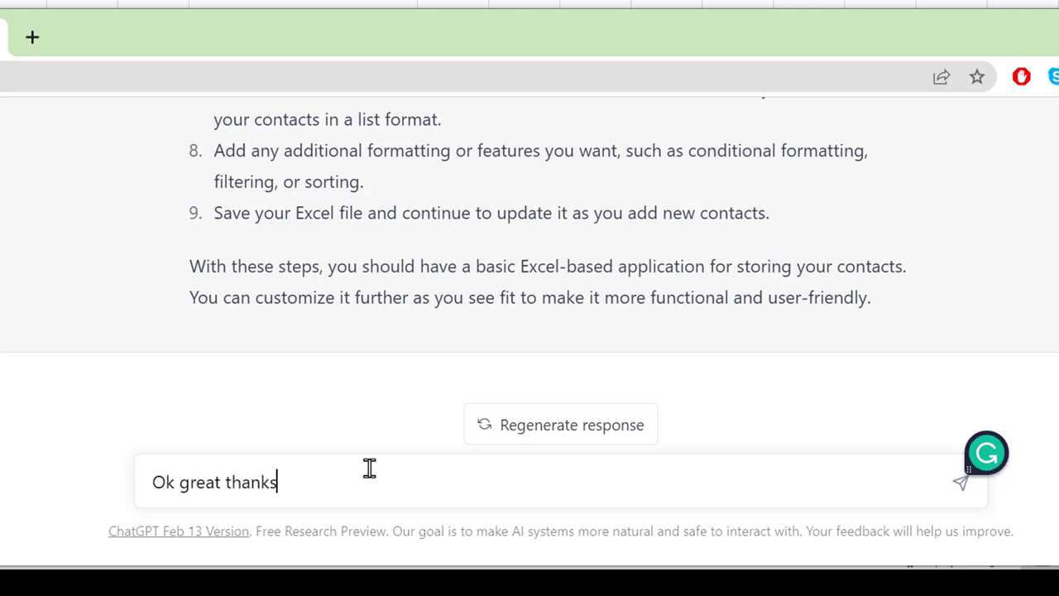